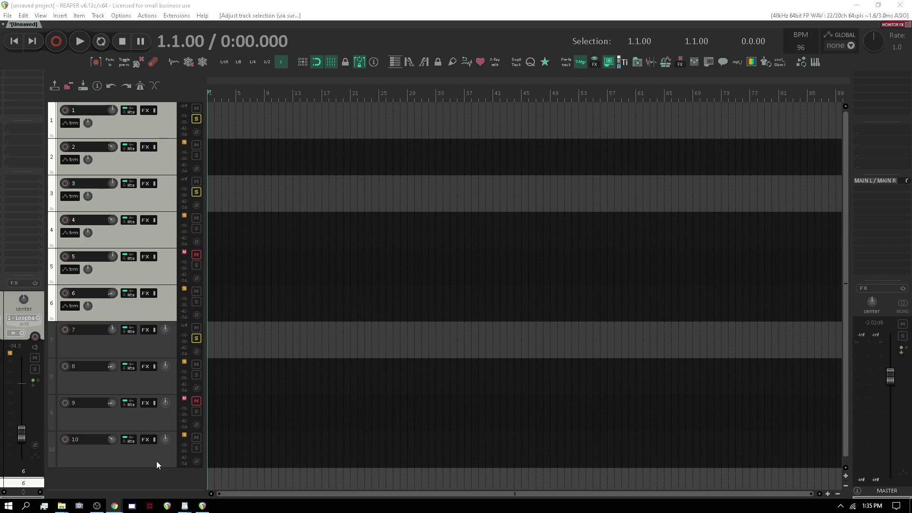
# - Select track 10, open the Control Surface Integrator settings and view the Main Mixer page's surfaces
pyautogui.click(156, 465)
pyautogui.hotkey('ctrl', 'p')
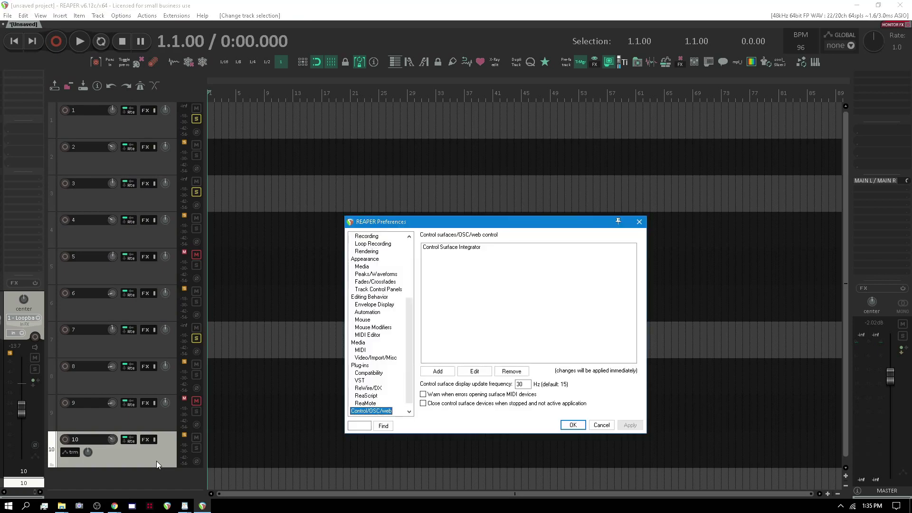
pyautogui.doubleClick(458, 251)
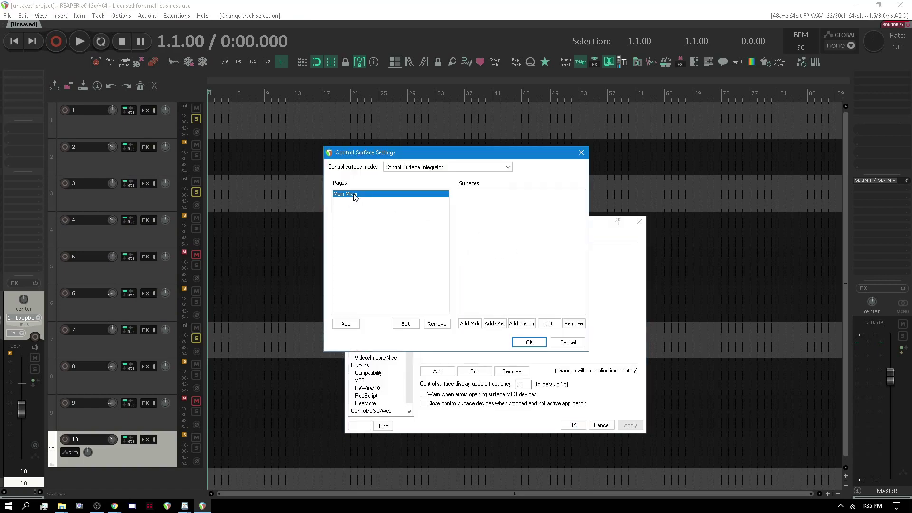
pyautogui.click(412, 197)
# - Create a 'Track view' page with Synch Pages and Reaper Follows Surfaces checked, then select it
pyautogui.click(356, 326)
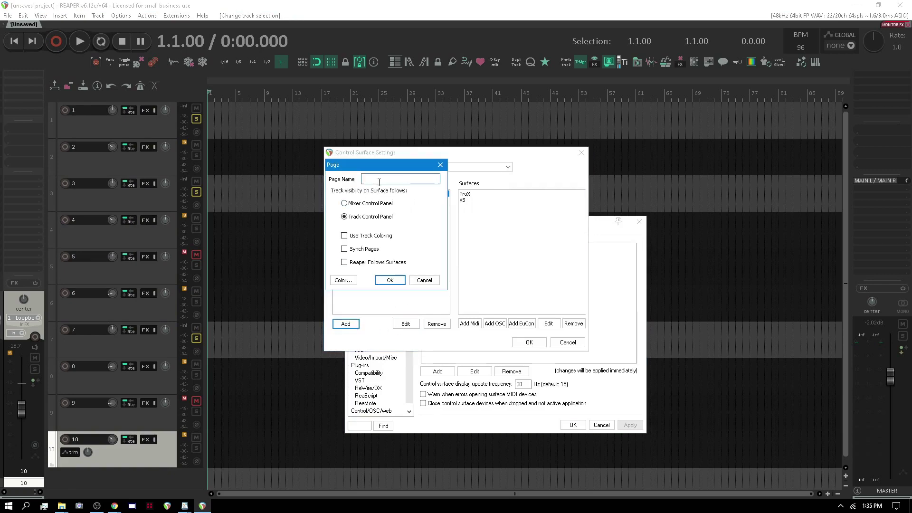
pyautogui.write('Track view')
pyautogui.click(344, 249)
pyautogui.click(345, 262)
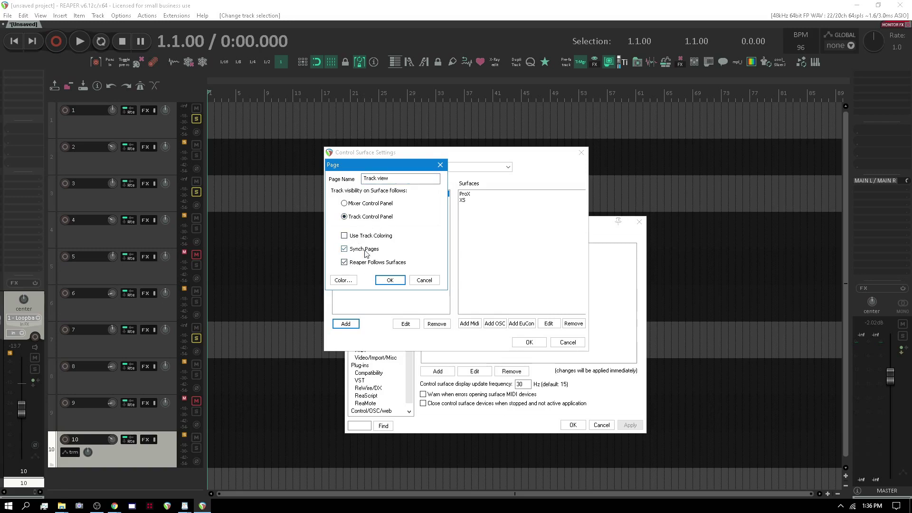
pyautogui.click(387, 280)
pyautogui.click(345, 201)
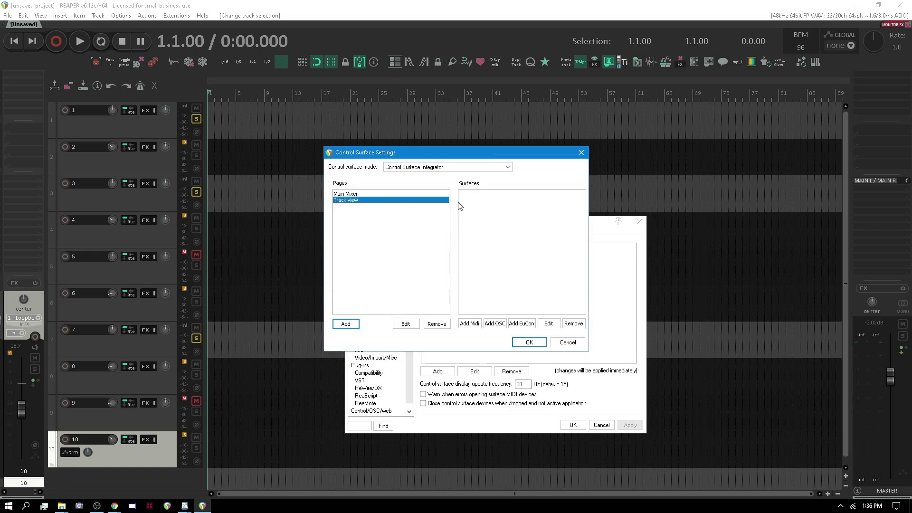
# - Add a MIDI surface named ProX with iCON QCON Pro X V2.01 as input and output
pyautogui.click(470, 323)
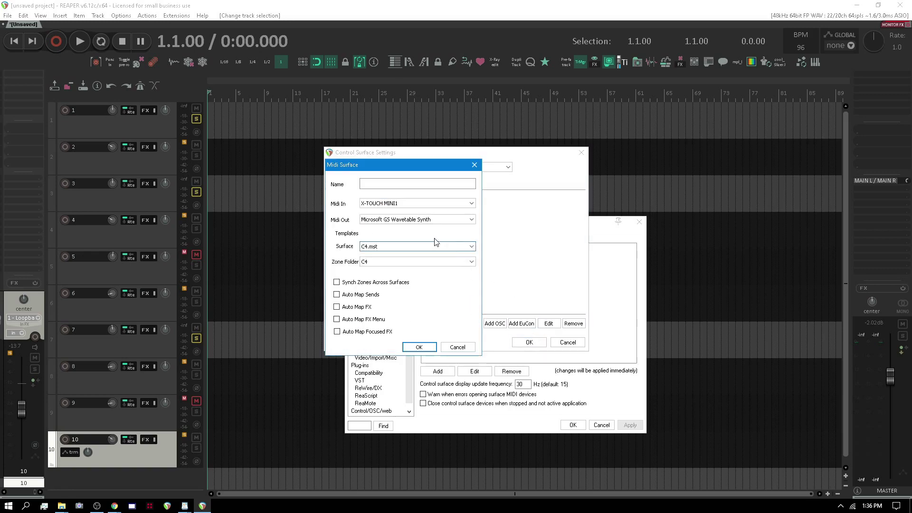
pyautogui.click(393, 183)
pyautogui.write('Pro')
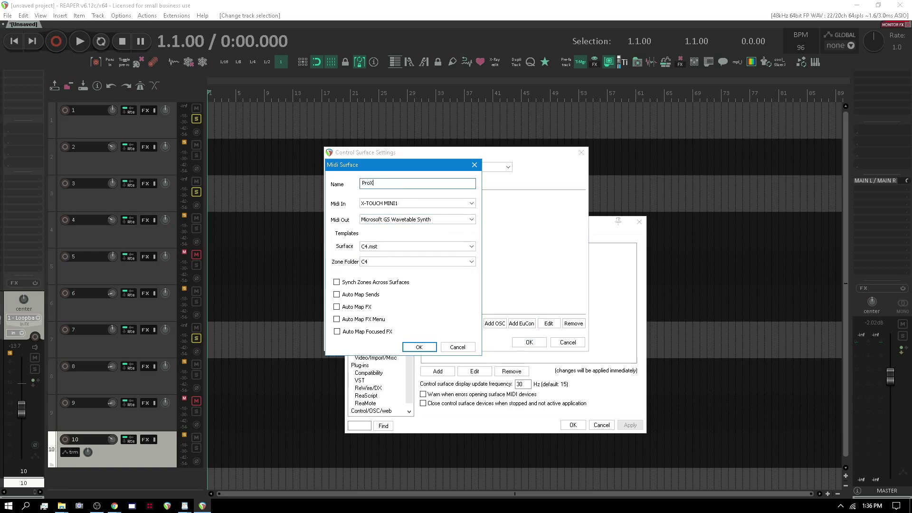
pyautogui.write('X')
pyautogui.click(380, 203)
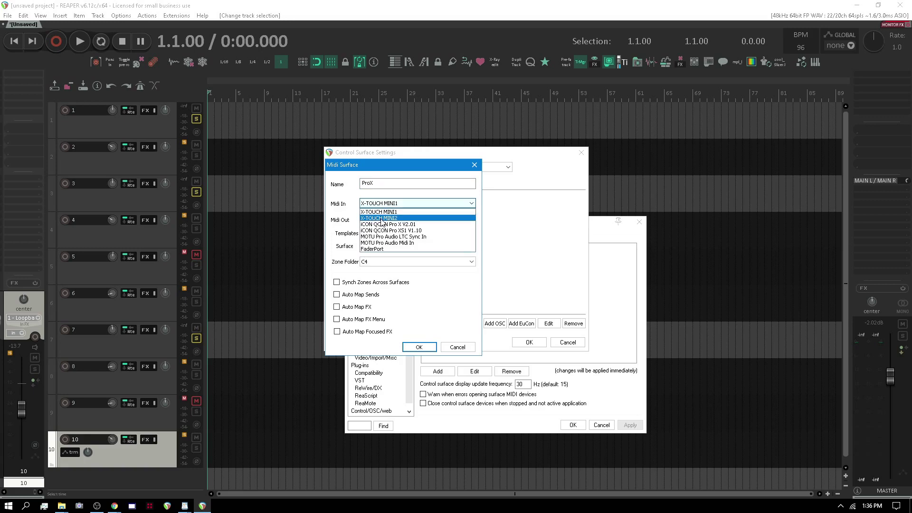
pyautogui.click(384, 228)
pyautogui.click(389, 219)
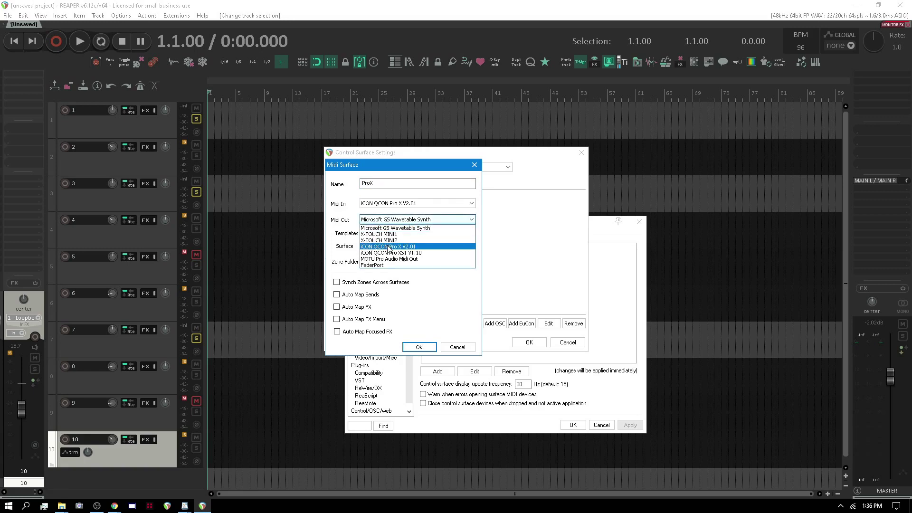
pyautogui.click(387, 248)
# - Give ProX the QconProX.mst template and QconProX zone folder, with Synch Zones and Auto Map FX on
pyautogui.click(384, 247)
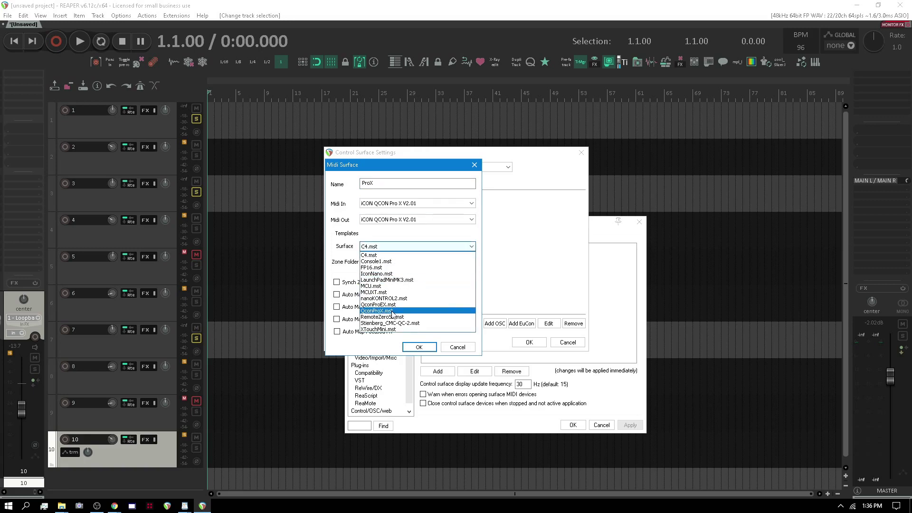
pyautogui.click(394, 314)
pyautogui.click(393, 262)
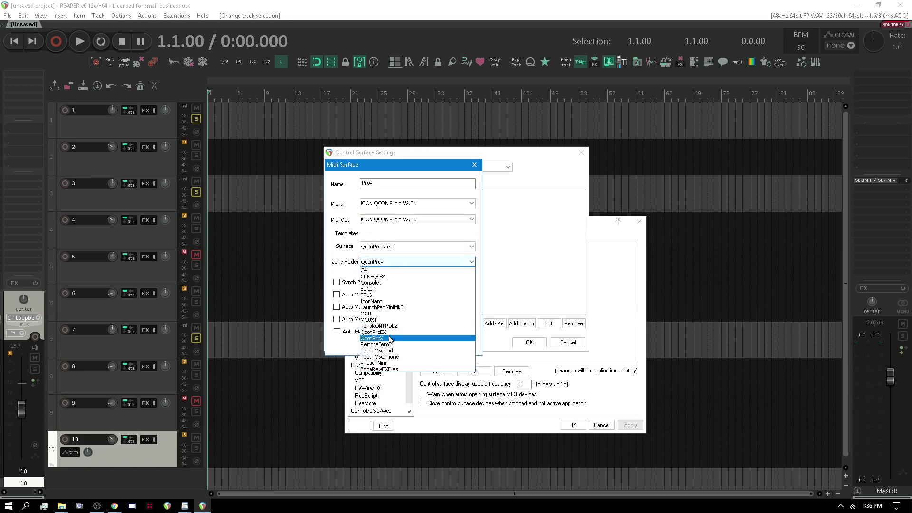
pyautogui.click(391, 337)
pyautogui.click(336, 282)
pyautogui.click(337, 307)
# - Confirm ProX and add an XS surface on iCON QCON Pro XS1 V1.10 input and output
pyautogui.click(419, 347)
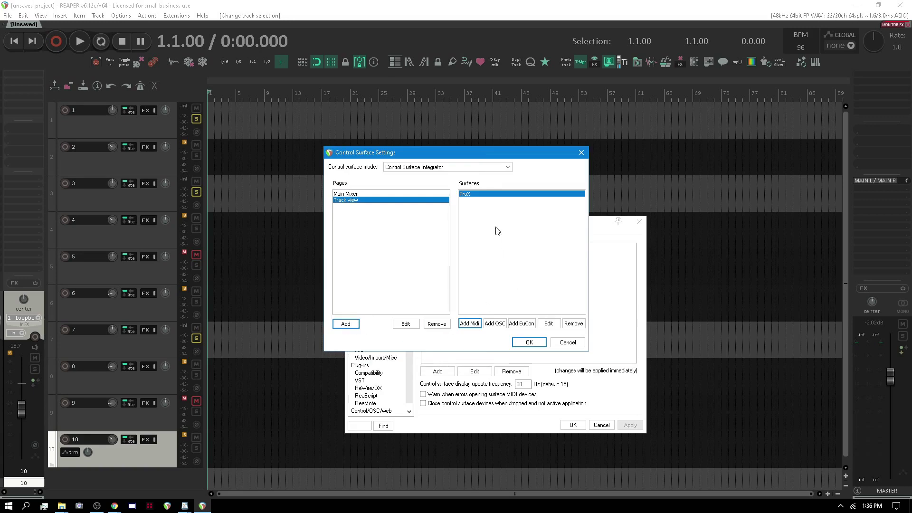
pyautogui.click(474, 324)
pyautogui.click(391, 186)
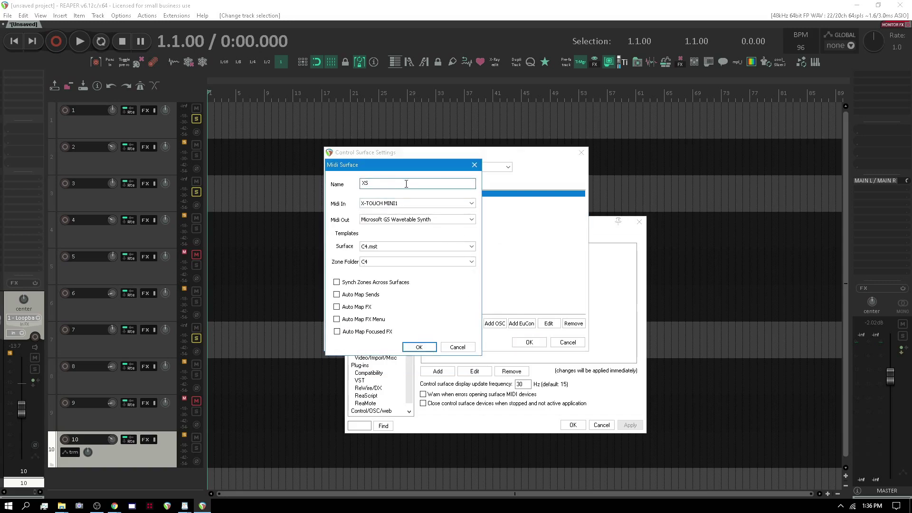
pyautogui.click(401, 204)
pyautogui.click(404, 229)
pyautogui.click(410, 220)
pyautogui.click(417, 243)
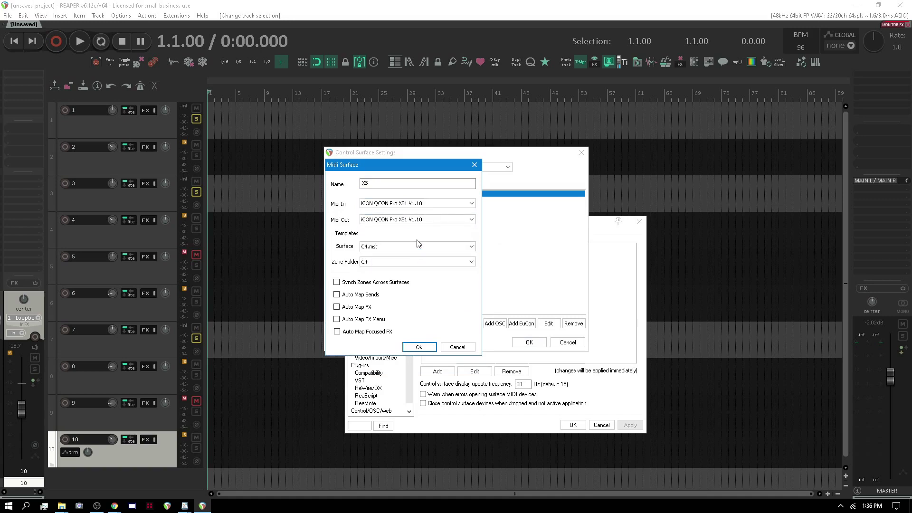
# - Give XS the QconProEX.mst template and QconProX zones, with Synch Zones and Auto Map FX, and confirm
pyautogui.click(417, 243)
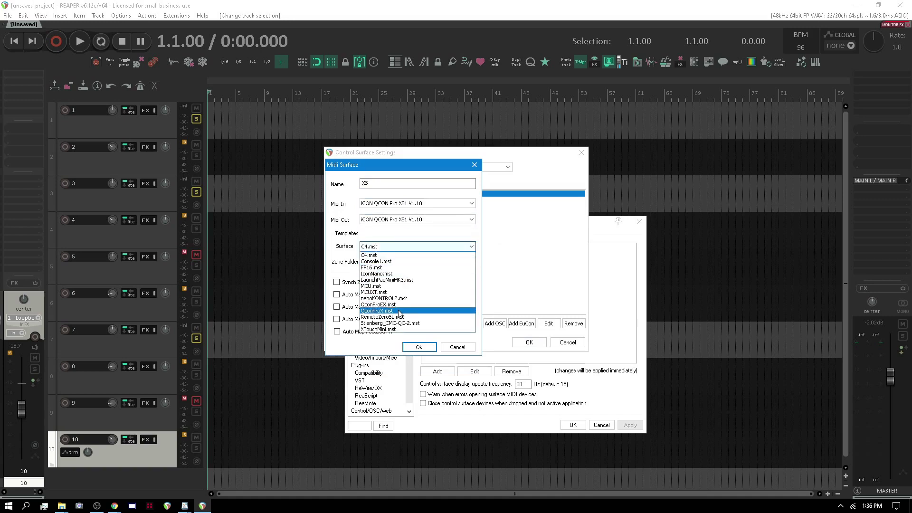
pyautogui.click(397, 305)
pyautogui.click(405, 262)
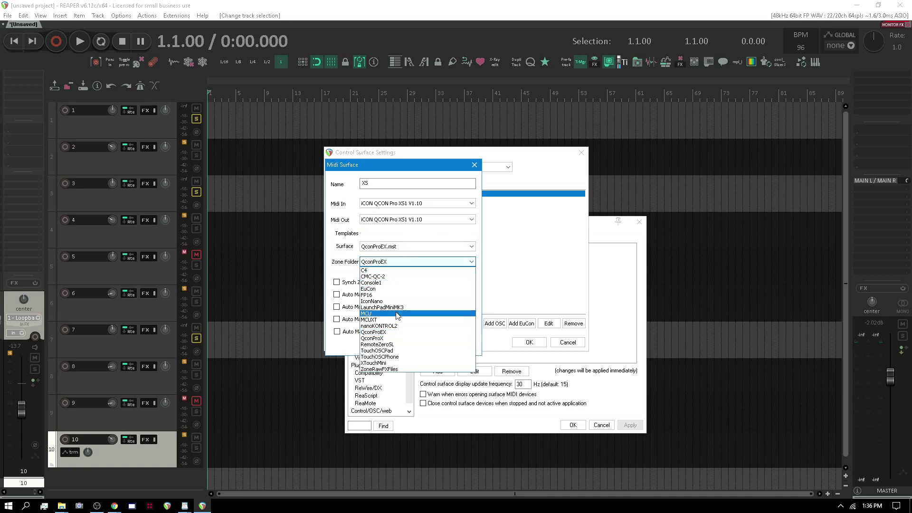
pyautogui.click(375, 338)
pyautogui.click(337, 282)
pyautogui.click(343, 307)
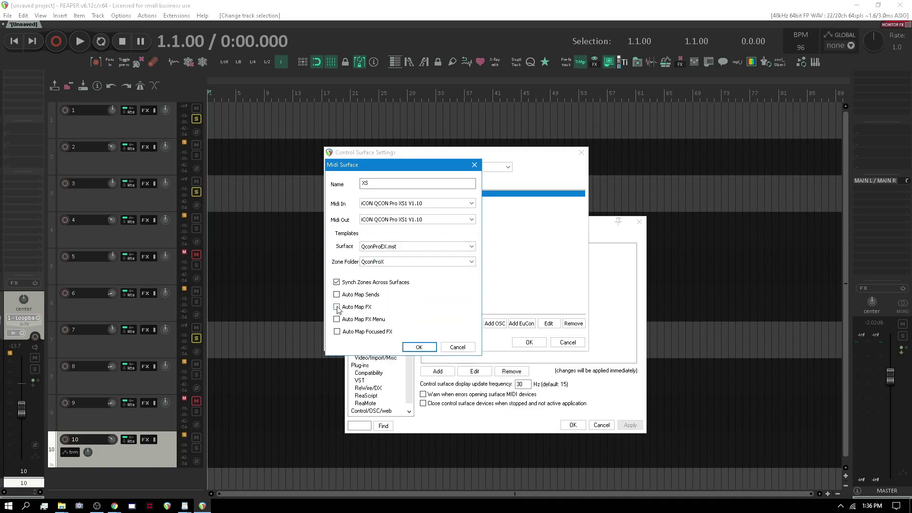
pyautogui.click(424, 348)
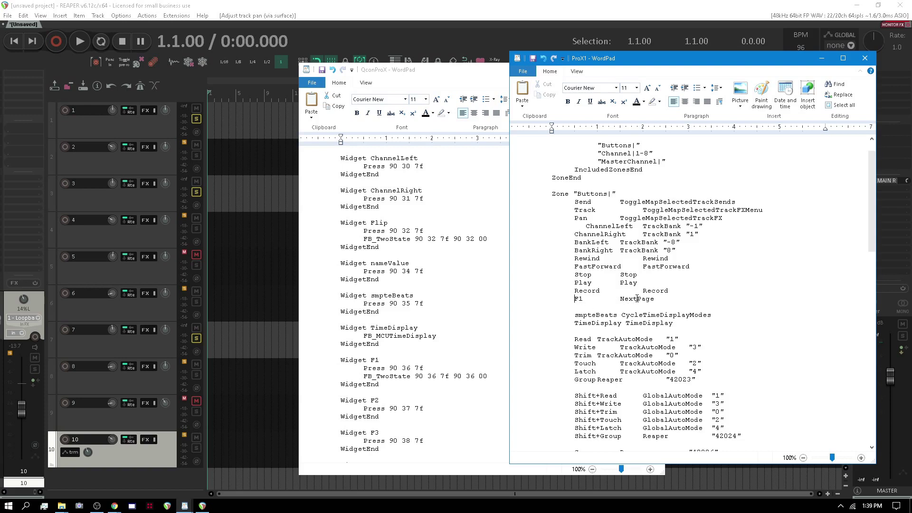
# - Below the F1 NextPage line, enter 'F2 GoPage "' and switch back to REAPER
pyautogui.click(660, 297)
pyautogui.press('Return')
pyautogui.press('Return')
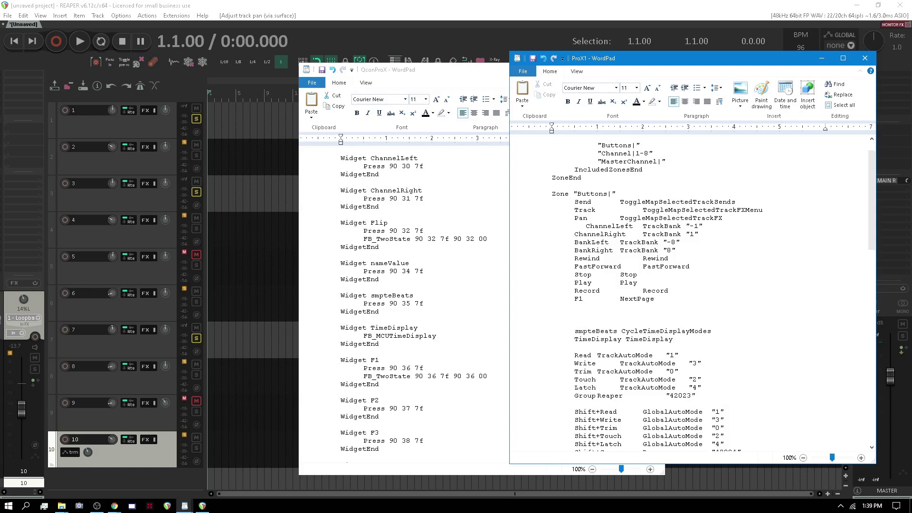
pyautogui.press('BackSpace')
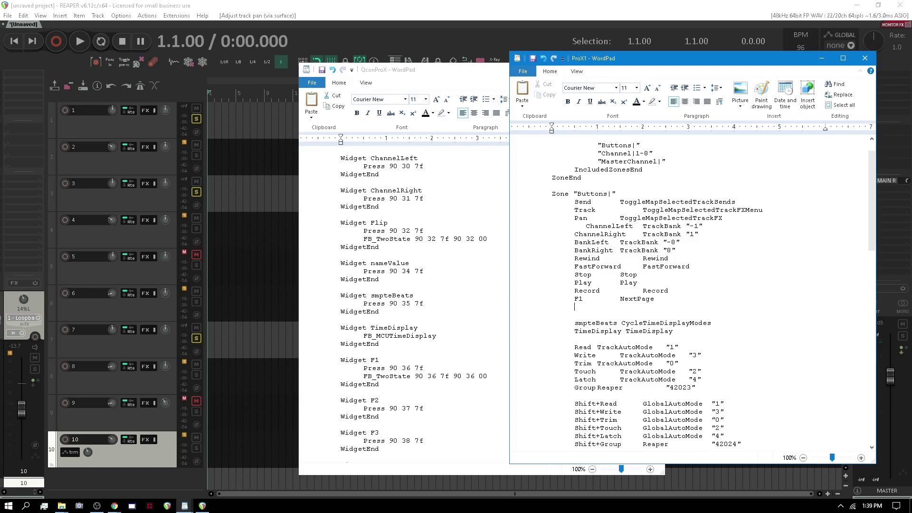
pyautogui.write('F2\tGoPage "')
pyautogui.click(203, 506)
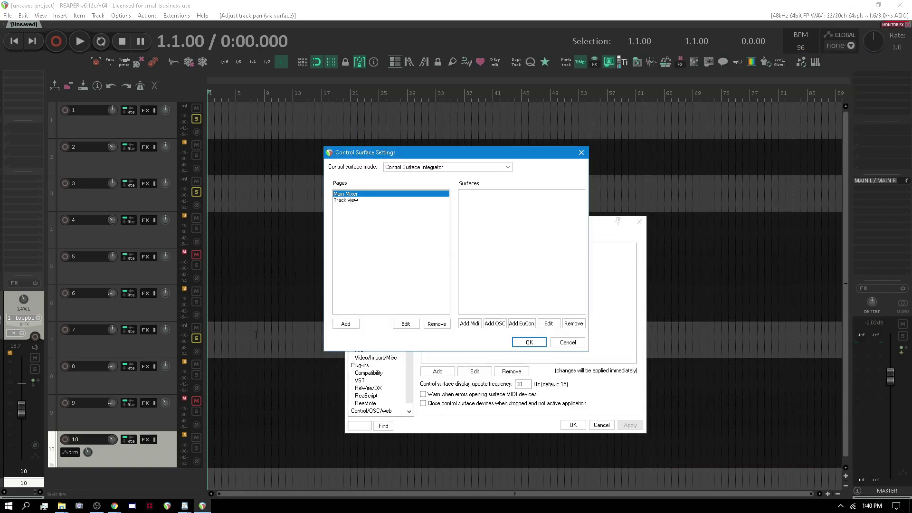
# - Bring the ProX1 zone file forward and complete the line as F2 GoPage "Track View"
pyautogui.click(184, 505)
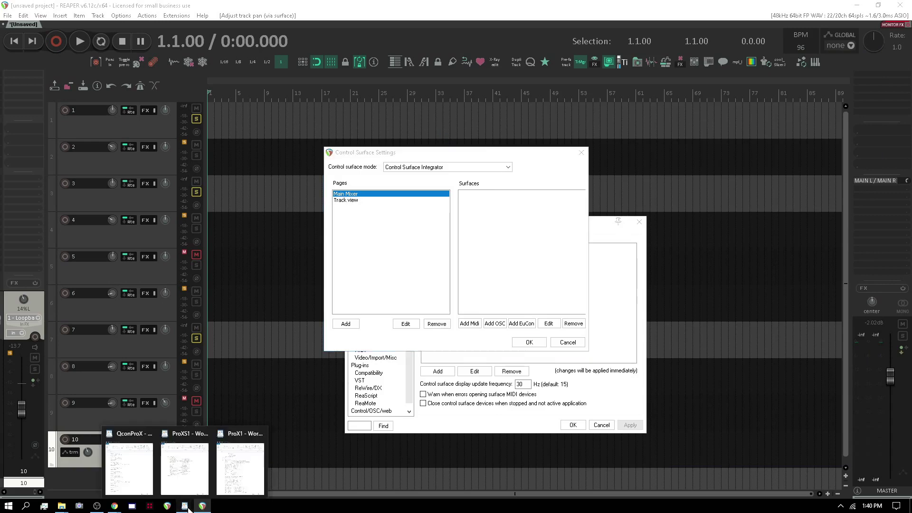
pyautogui.click(240, 468)
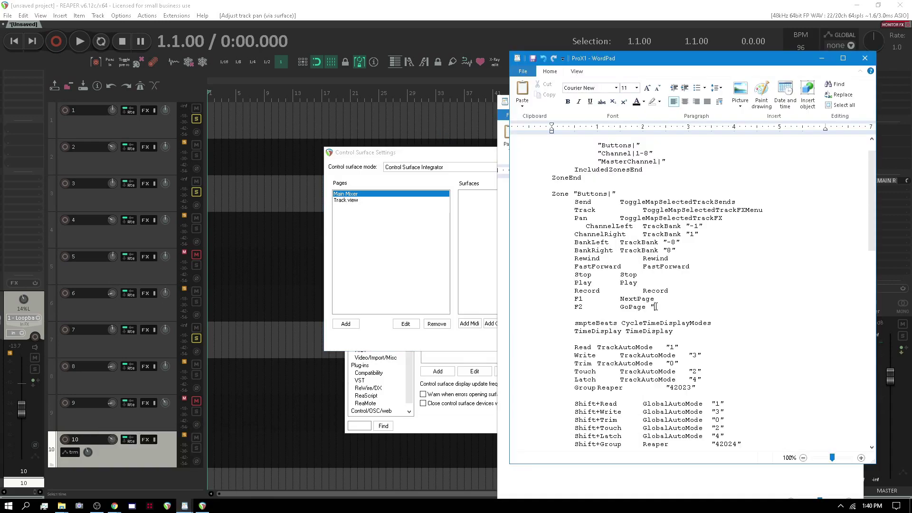
pyautogui.write('Track View"')
# - Look over the ProX1 zone file and save it
pyautogui.scroll(-2, 741, 356)
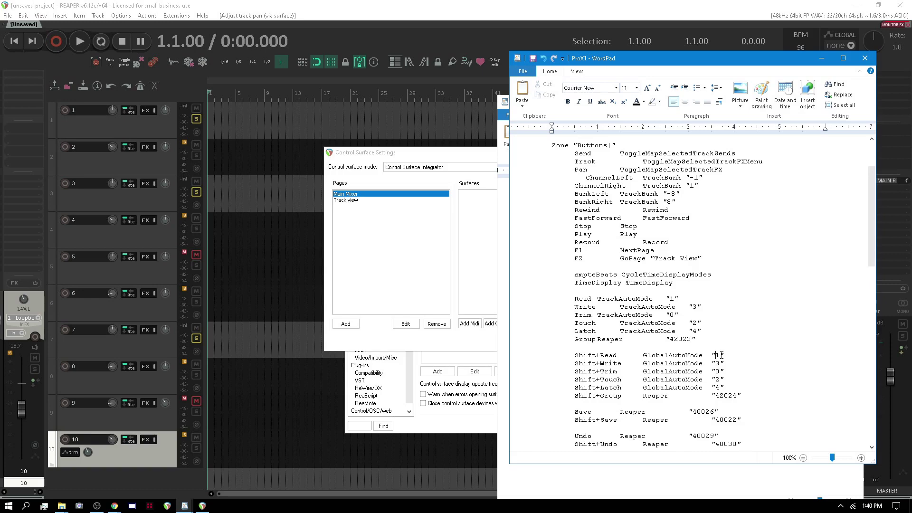
pyautogui.scroll(-2, 721, 354)
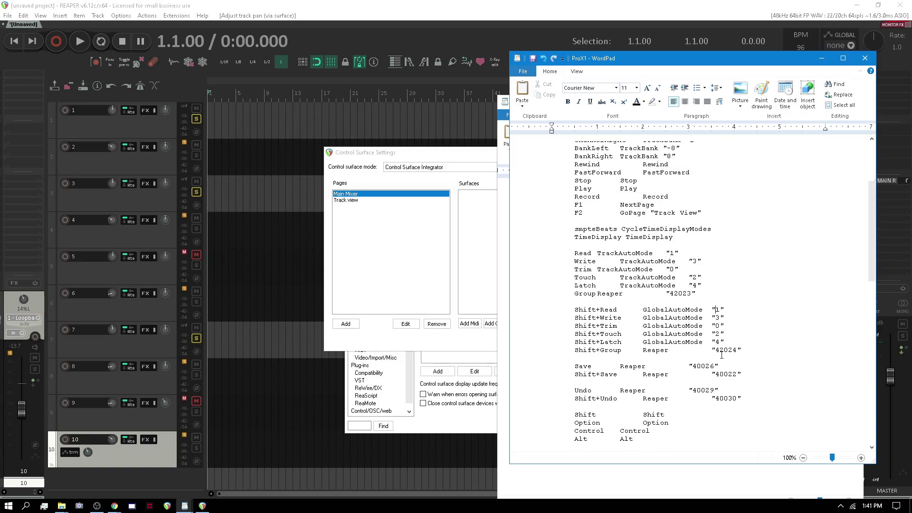
pyautogui.doubleClick(706, 363)
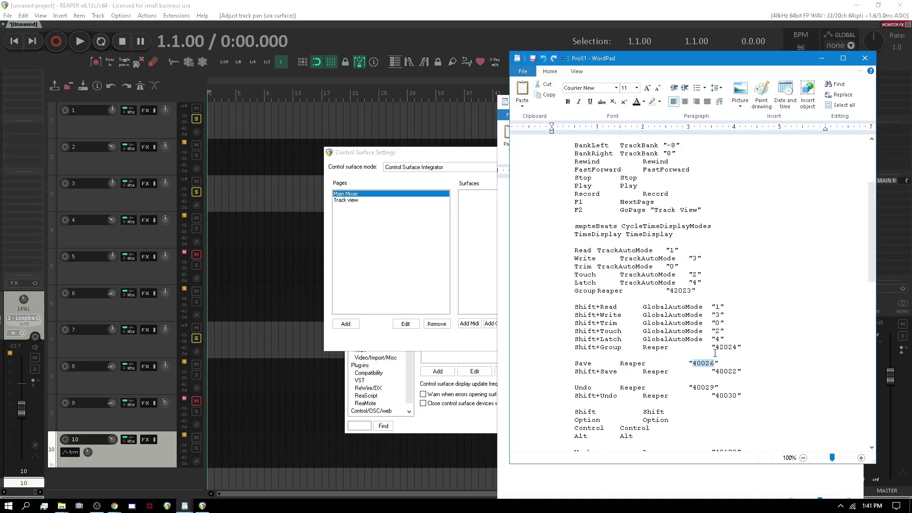
pyautogui.scroll(-11, 716, 358)
pyautogui.scroll(-9, 715, 351)
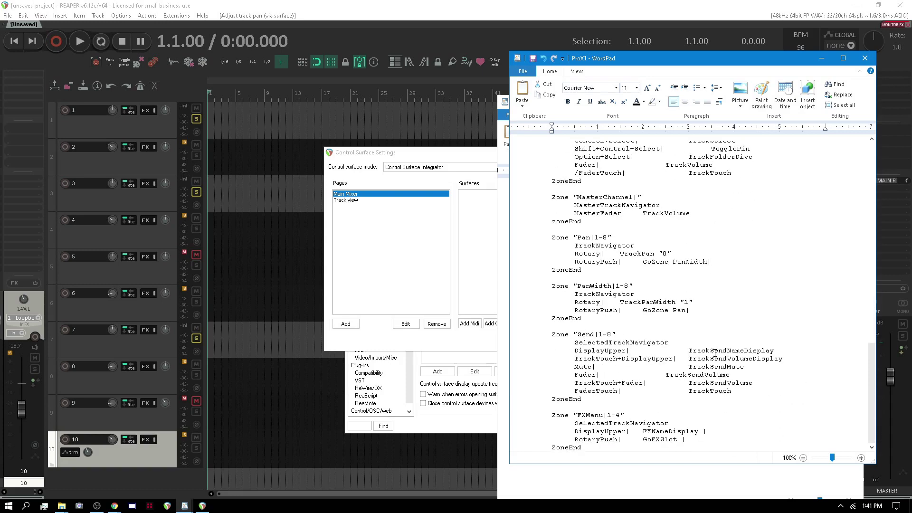
pyautogui.scroll(20, 716, 352)
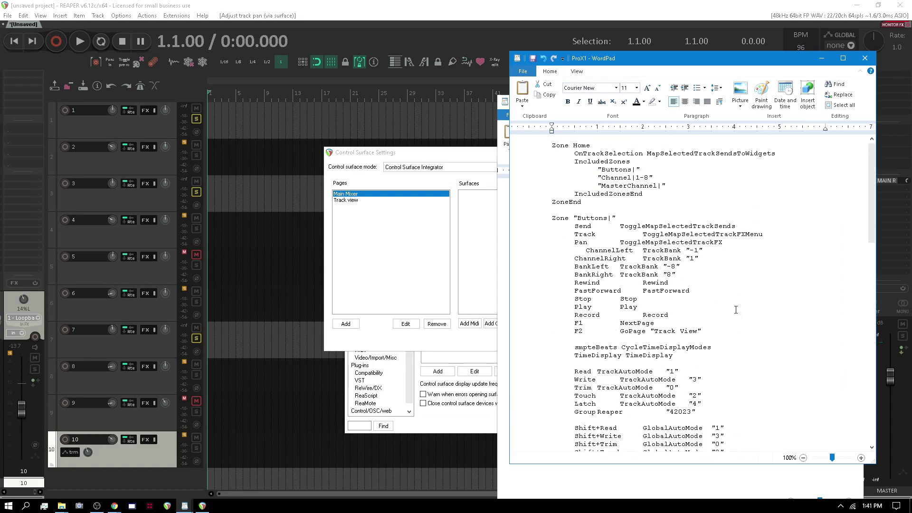
pyautogui.scroll(-4, 735, 310)
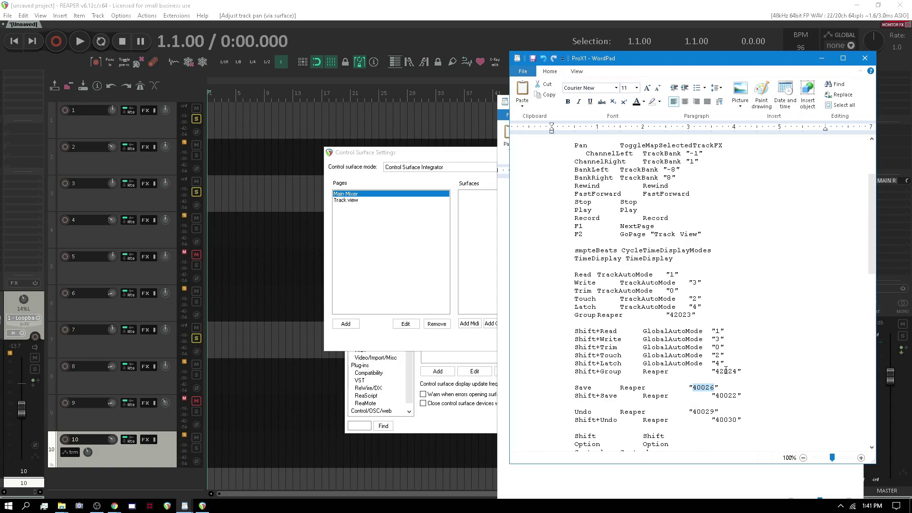
pyautogui.scroll(4, 705, 322)
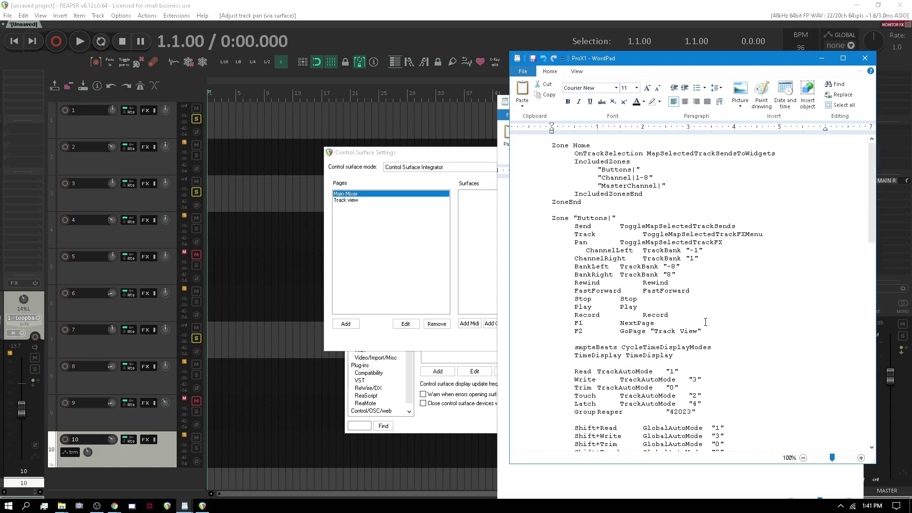
pyautogui.click(706, 324)
pyautogui.click(532, 58)
# - Minimise WordPad and accept the Control Surface Settings with OK
pyautogui.scroll(-7, 537, 60)
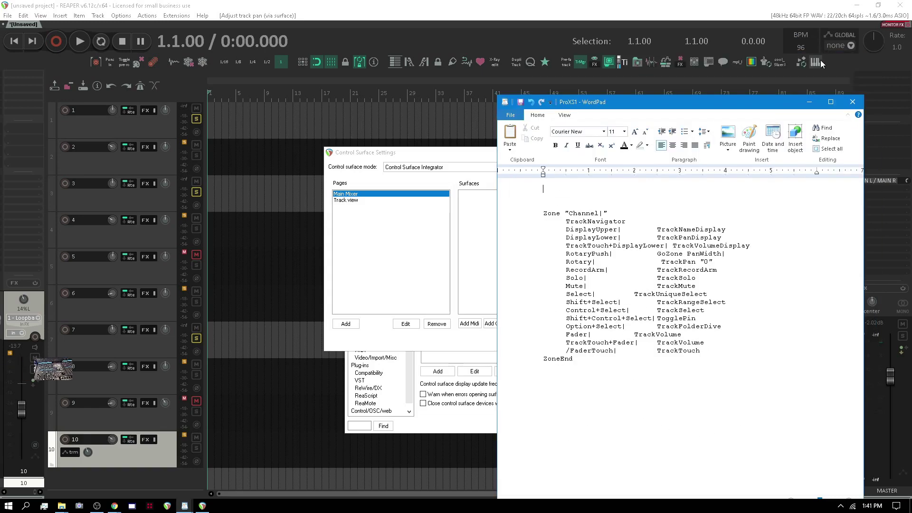
pyautogui.click(823, 59)
pyautogui.click(529, 341)
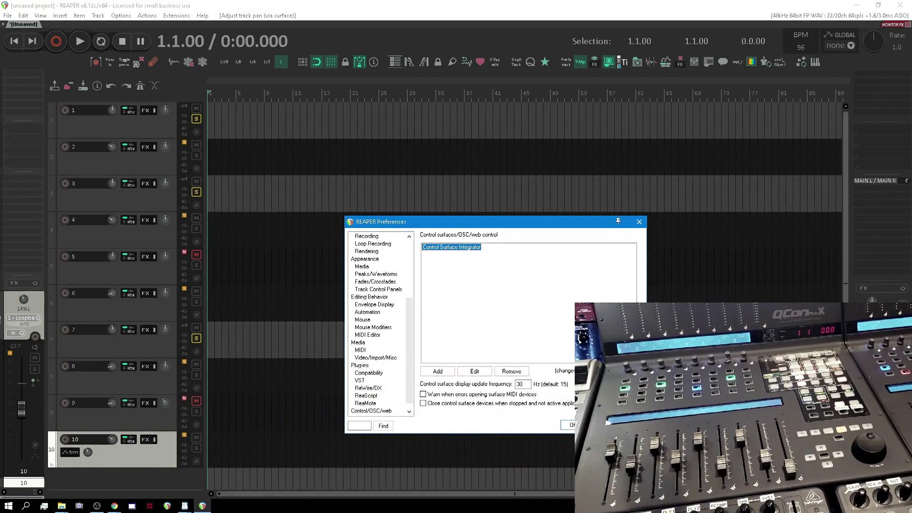
# - Close Preferences and, in Track Manager, hide tracks 2, 4, 6, 8 and 10 from the track view
pyautogui.click(569, 424)
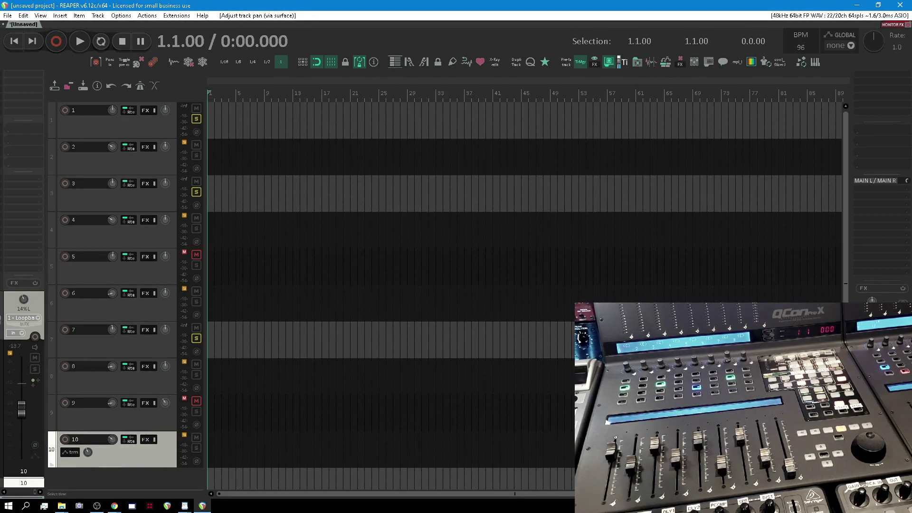
pyautogui.hotkey('ctrl', 'alt', 'm')
pyautogui.moveTo(848, 108); pyautogui.dragTo(691, 114)
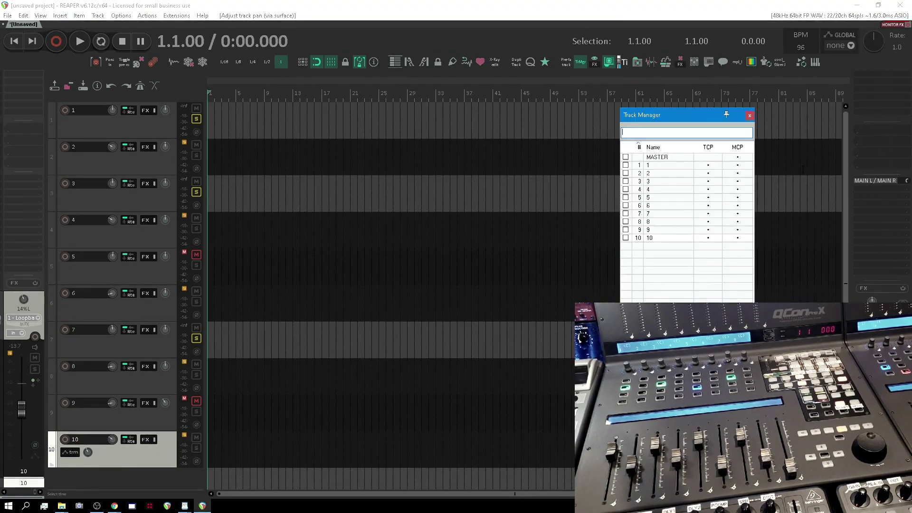
pyautogui.click(709, 174)
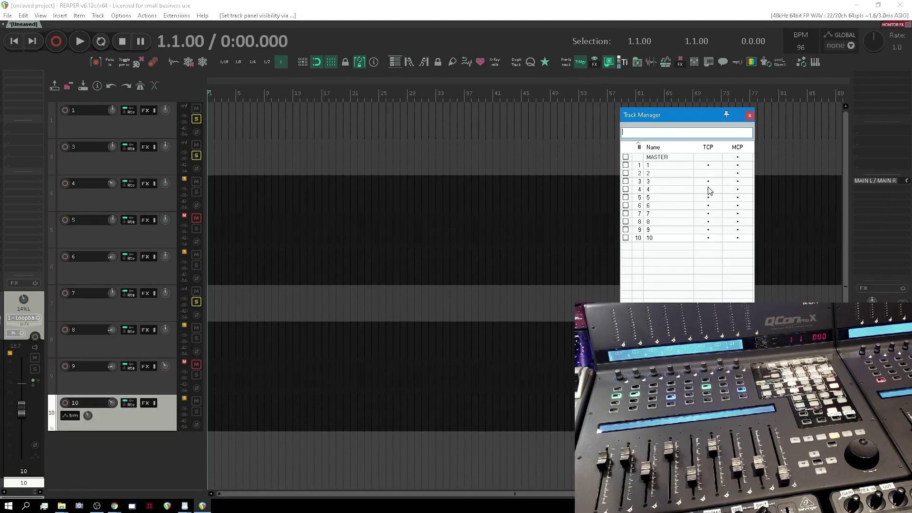
pyautogui.click(709, 189)
pyautogui.click(708, 205)
pyautogui.click(708, 222)
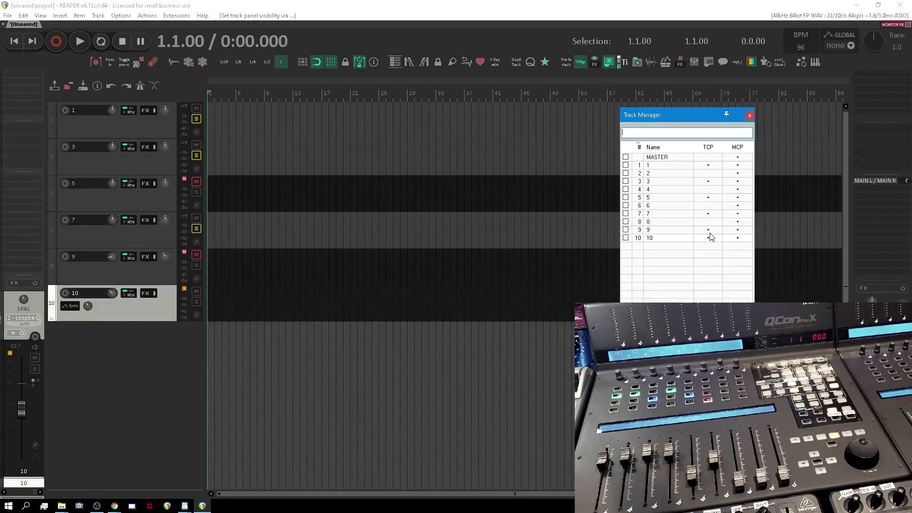
pyautogui.click(708, 238)
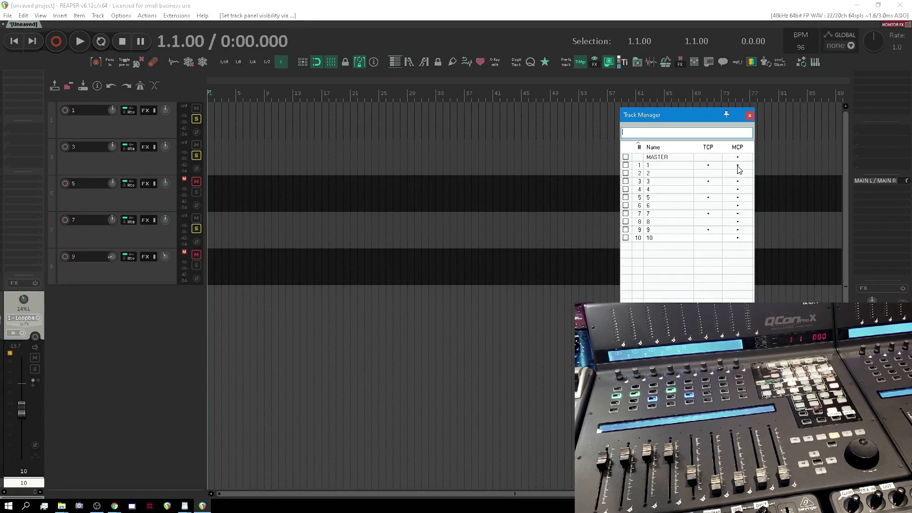
# - Set the mixer column so only even tracks show, then close Track Manager
pyautogui.moveTo(738, 169); pyautogui.dragTo(738, 215)
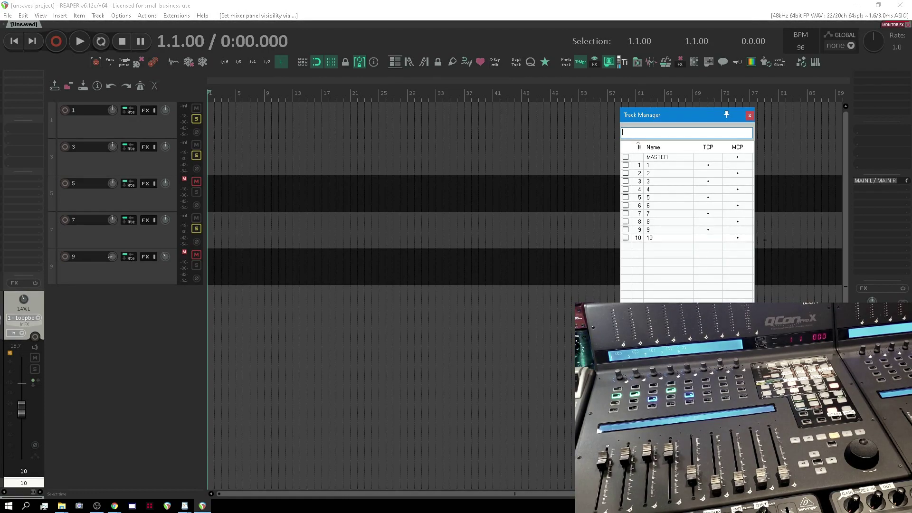
pyautogui.click(153, 130)
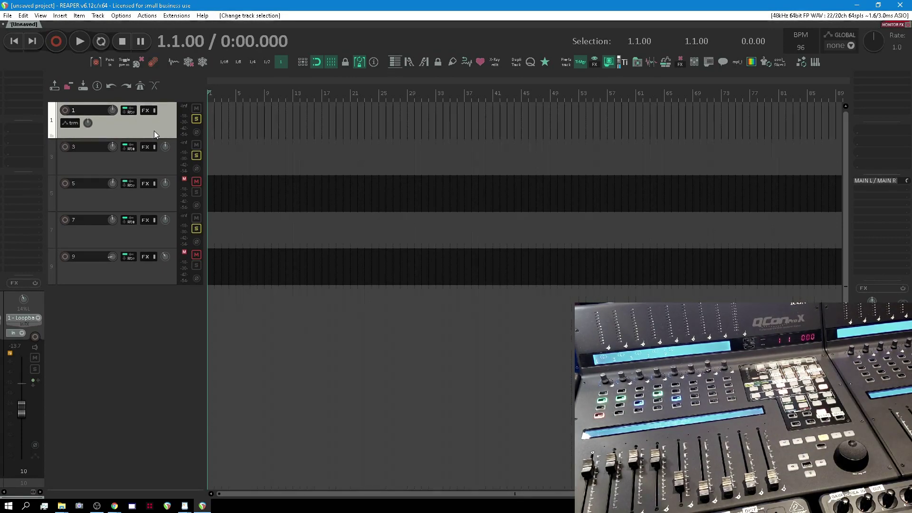
# - Show the mixer with Ctrl+M and widen its docked area slightly
pyautogui.hotkey('ctrl', 'm')
pyautogui.moveTo(336, 328); pyautogui.dragTo(344, 329)
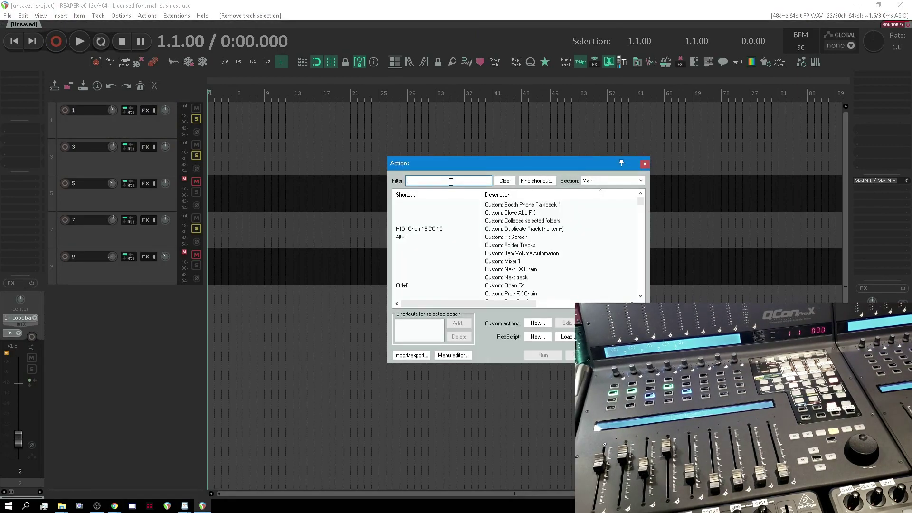
# - Filter actions for 'Mixer toggle', copy Mixer Toggle's command ID _S&M_CYCLACTION_3, and return to WordPad
pyautogui.write('Mixer toggle')
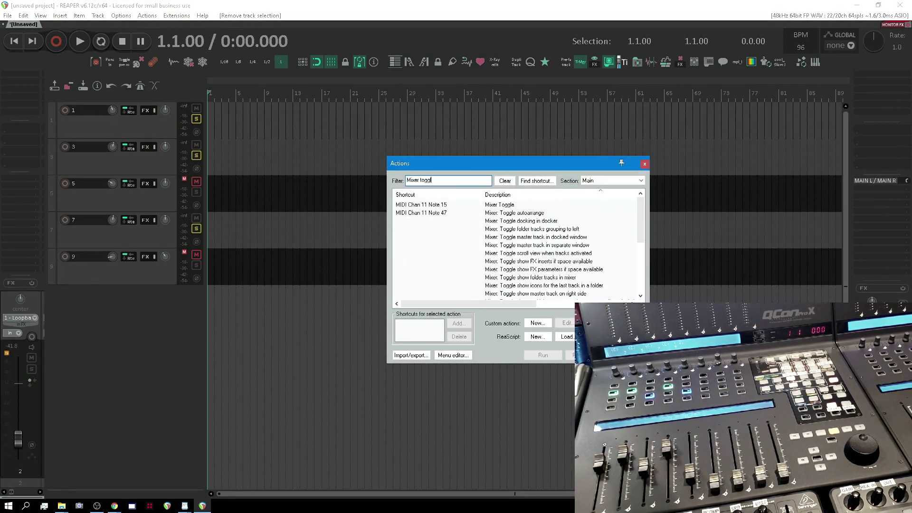
pyautogui.click(506, 206)
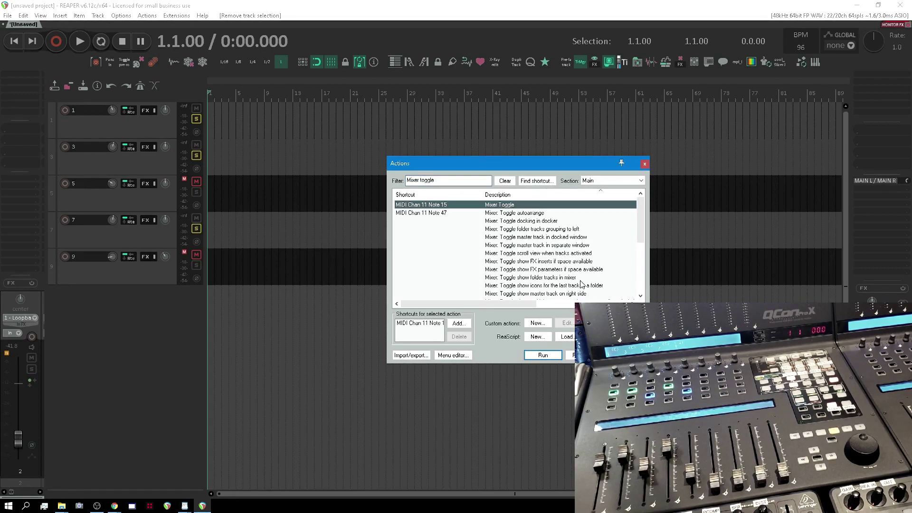
pyautogui.moveTo(508, 302); pyautogui.dragTo(601, 303)
pyautogui.rightClick(597, 207)
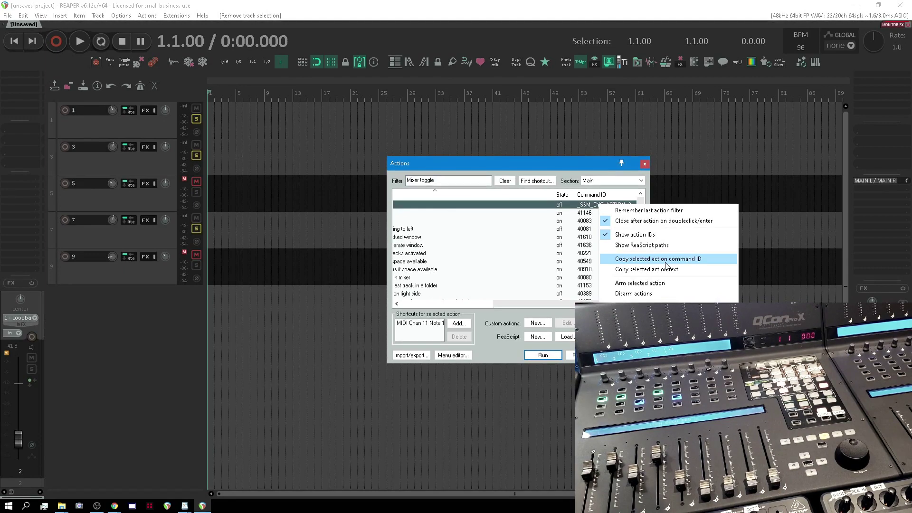
pyautogui.click(665, 262)
pyautogui.click(184, 505)
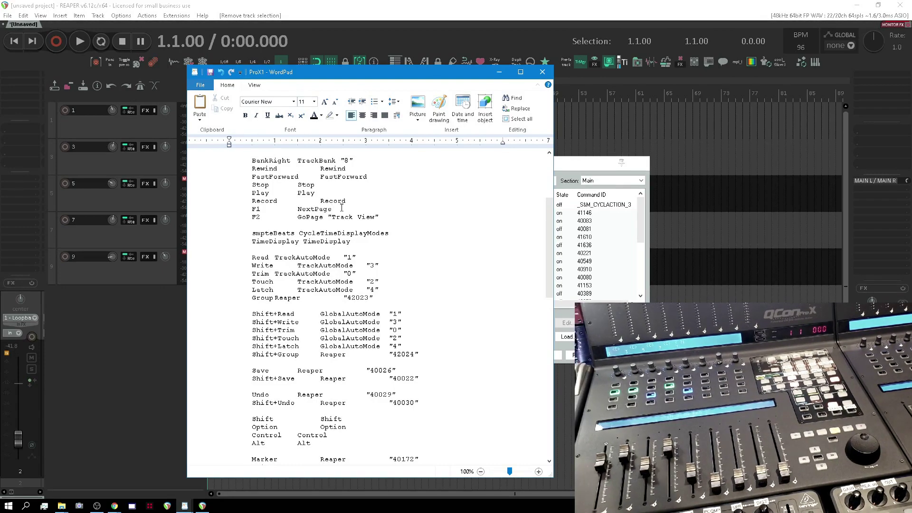
# - Insert the line F1 Reaper "_S&M_CYCLACTION_3" below F1 NextPage and save the zone file
pyautogui.press('Return')
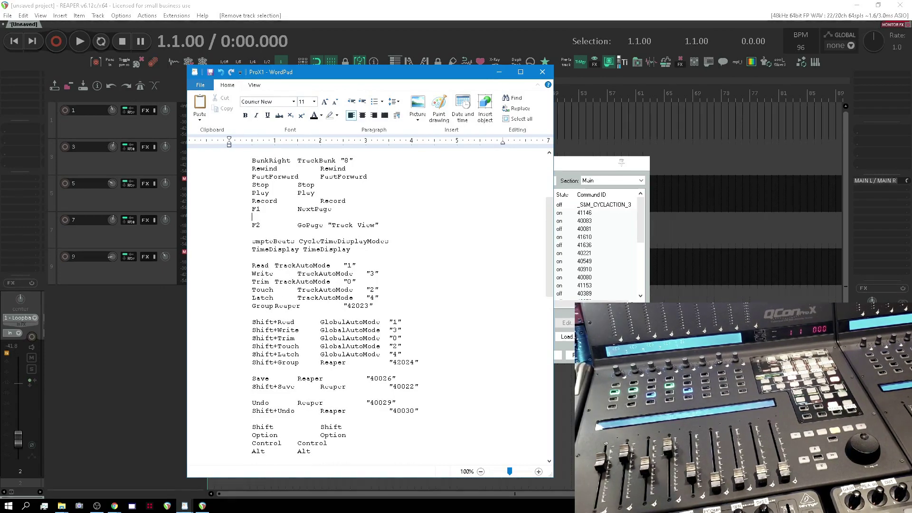
pyautogui.write('F1')
pyautogui.press('Tab')
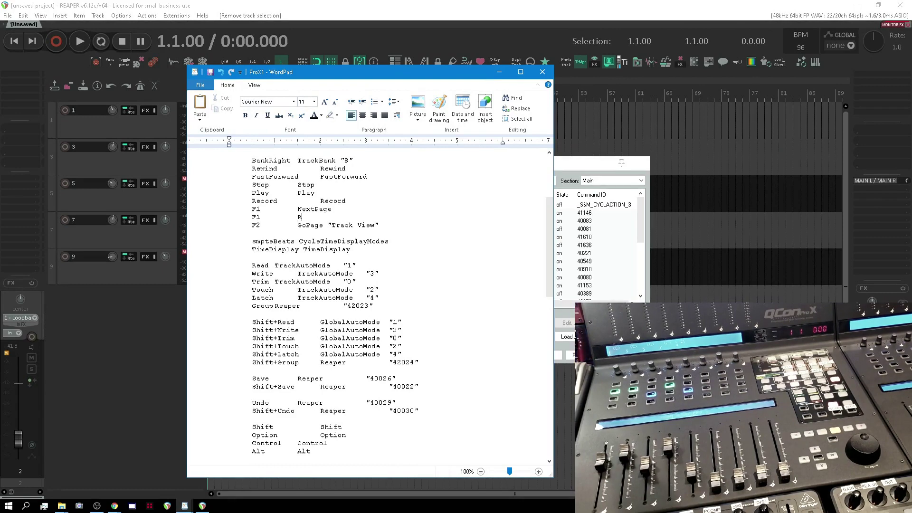
pyautogui.write('Reaper "')
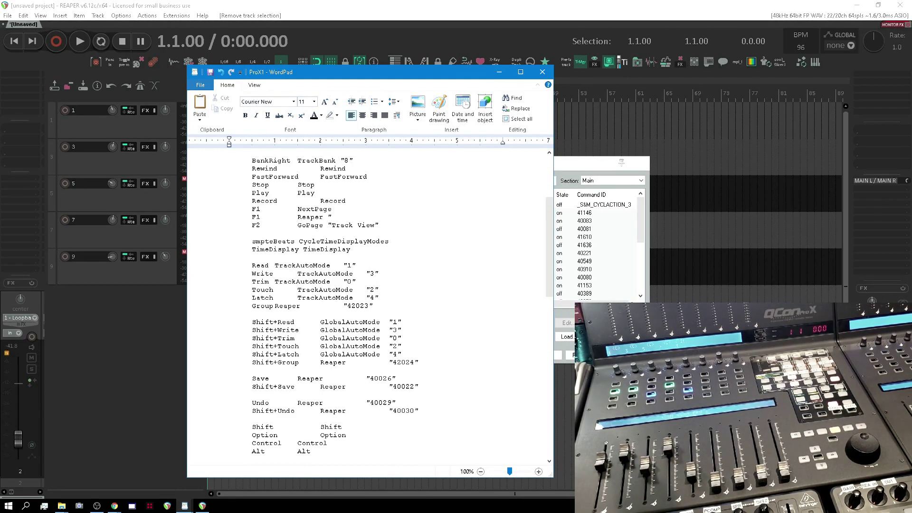
pyautogui.hotkey('ctrl', 'v')
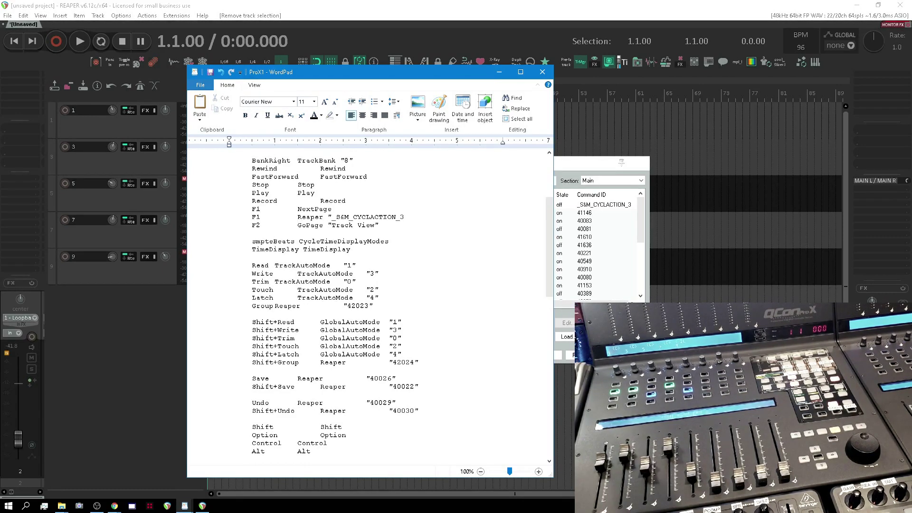
pyautogui.write('"')
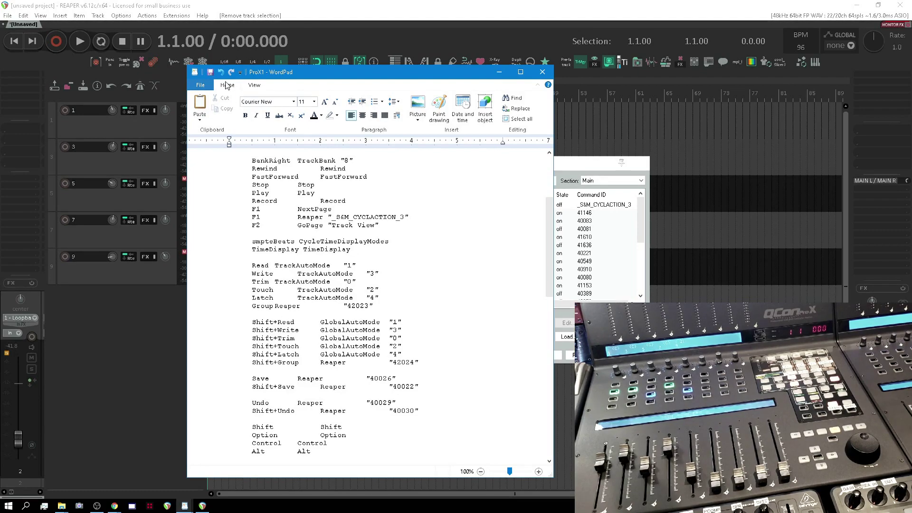
pyautogui.click(212, 76)
pyautogui.scroll(-2, 379, 213)
pyautogui.scroll(2, 371, 228)
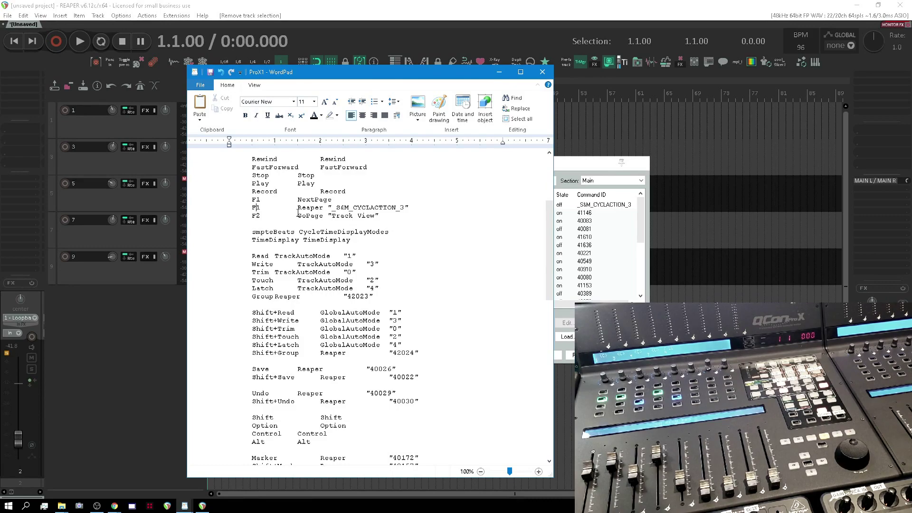
# - Close REAPER's Actions window, dismiss Preferences, and deselect all tracks in the track panel
pyautogui.click(128, 339)
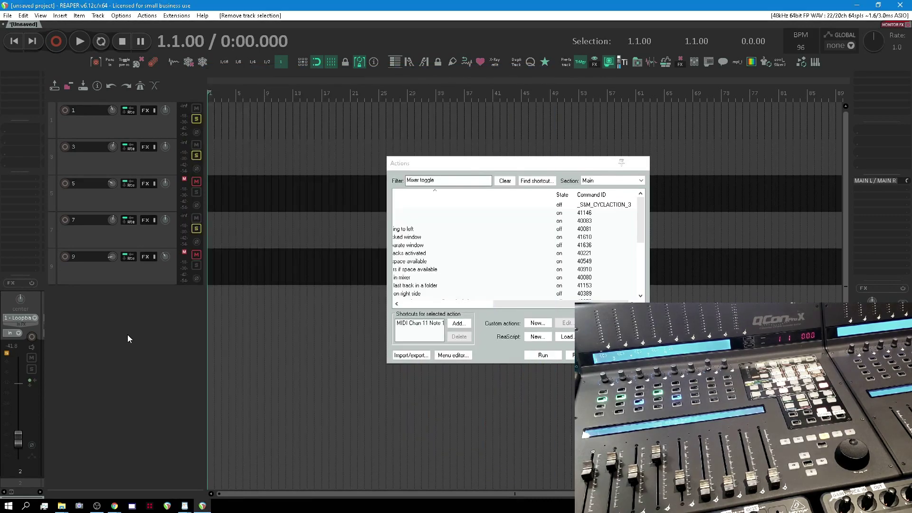
pyautogui.click(644, 163)
pyautogui.hotkey('ctrl', 'p')
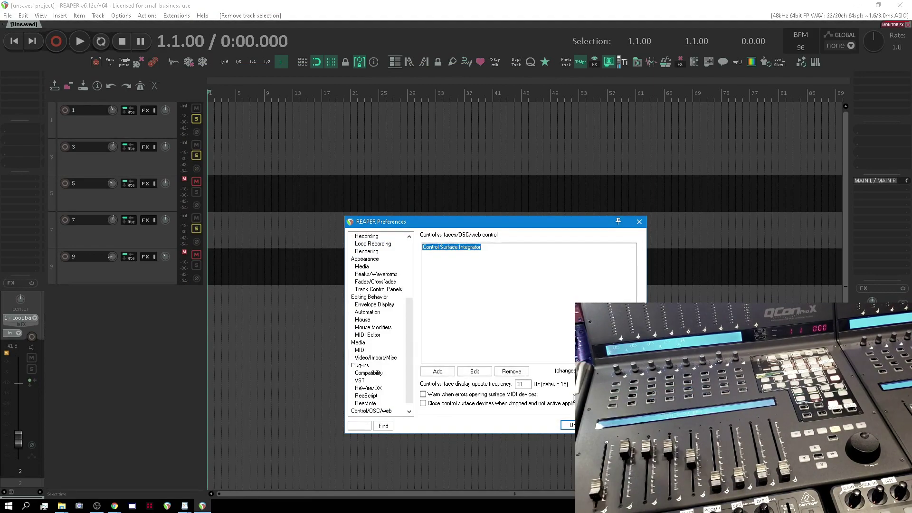
pyautogui.press('Escape')
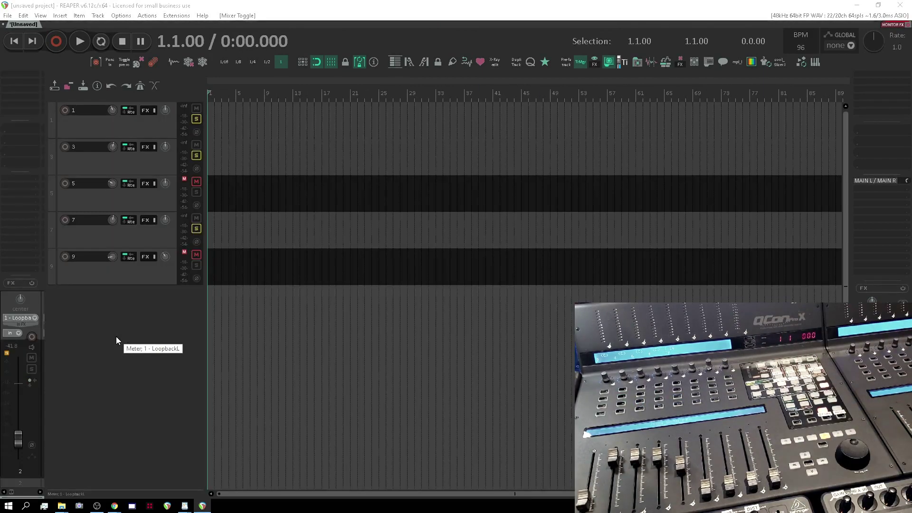
pyautogui.click(149, 429)
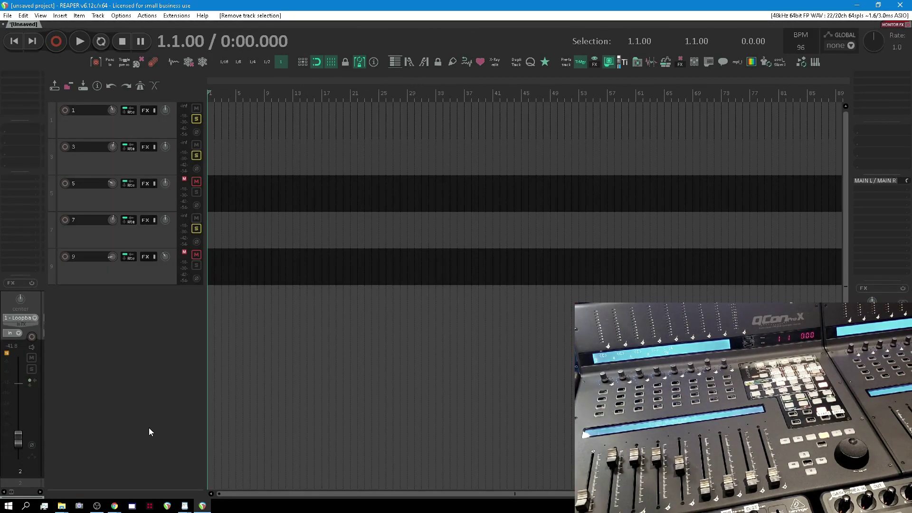
# - Open the Control Surface Integrator settings and review and confirm the Main Mixer page
pyautogui.hotkey('ctrl', 'p')
pyautogui.doubleClick(463, 246)
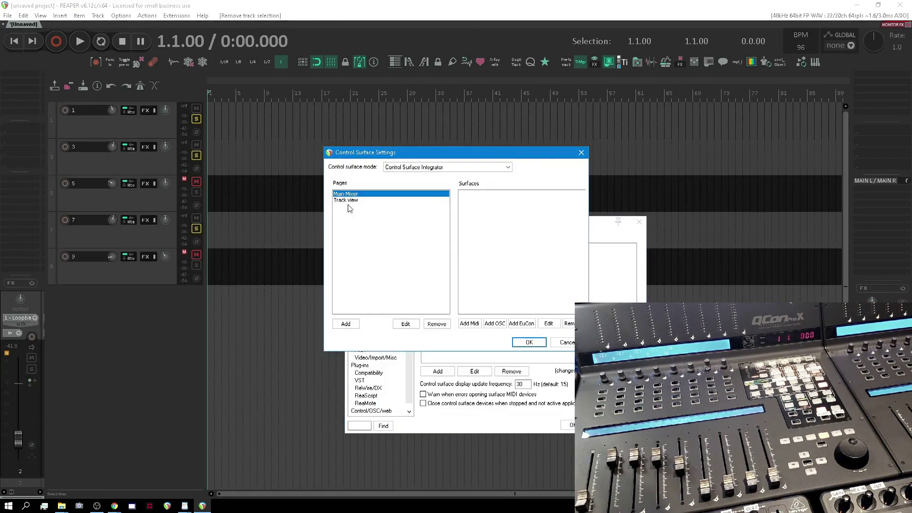
pyautogui.click(405, 323)
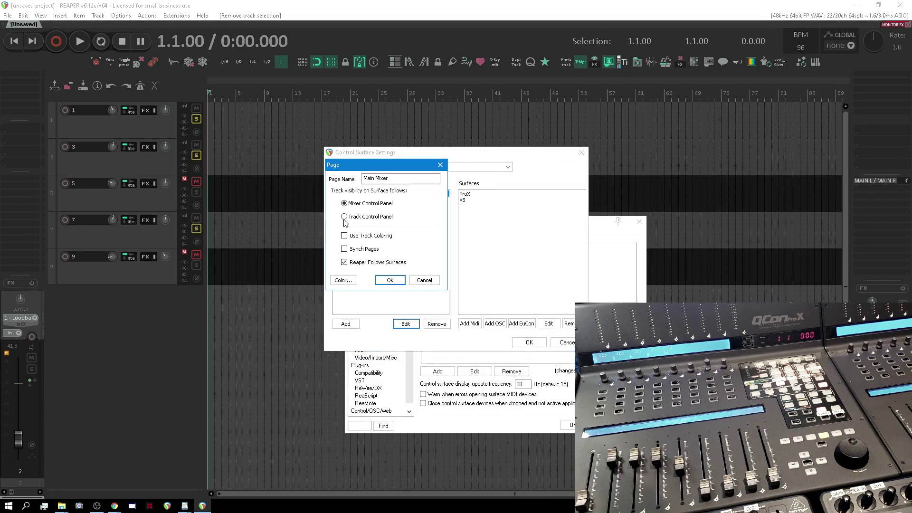
pyautogui.click(390, 279)
# - Review and confirm the Track view page, then close the surface settings and Preferences
pyautogui.click(349, 200)
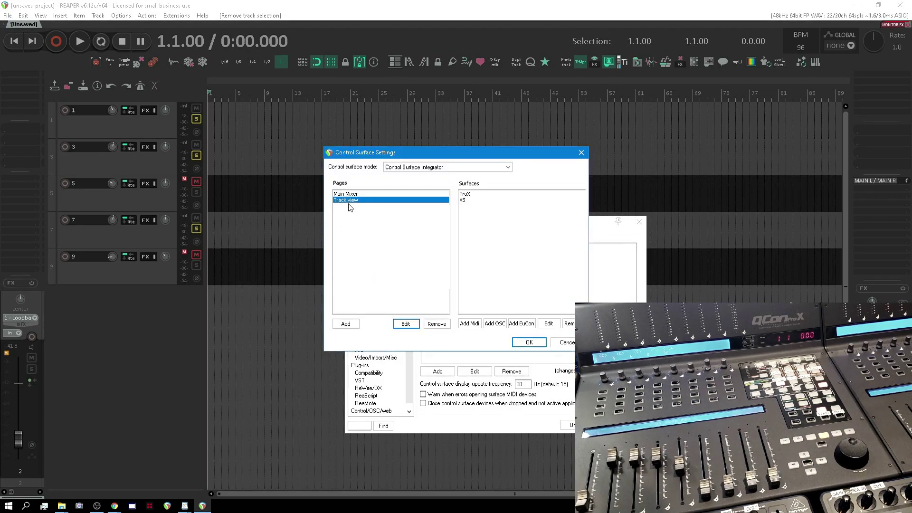
pyautogui.click(403, 323)
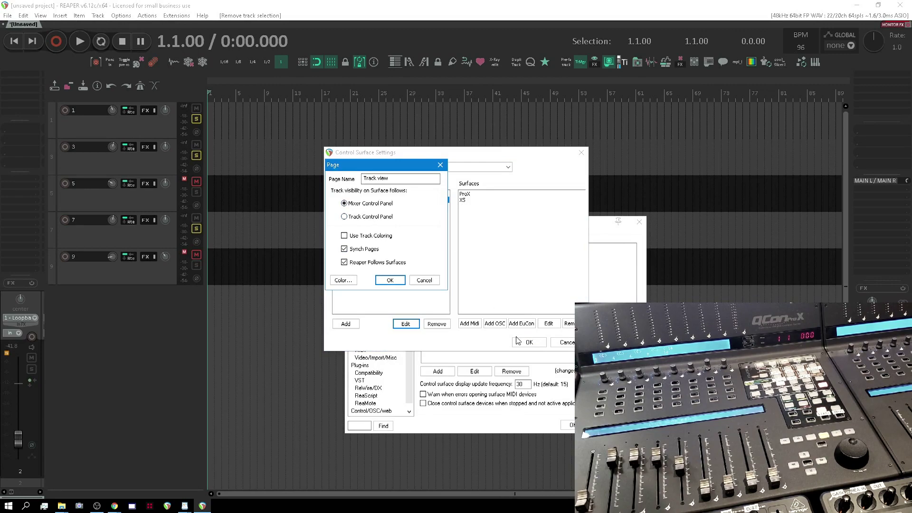
pyautogui.click(390, 280)
pyautogui.click(529, 342)
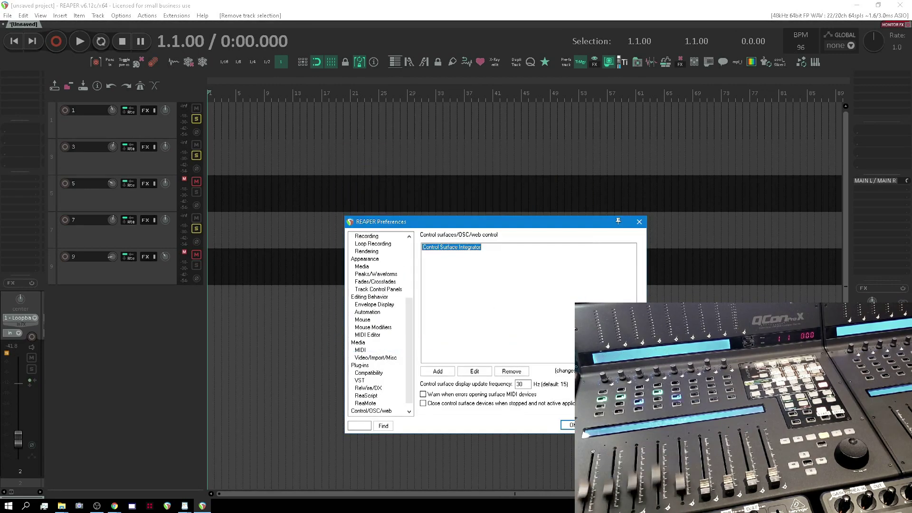
pyautogui.click(571, 425)
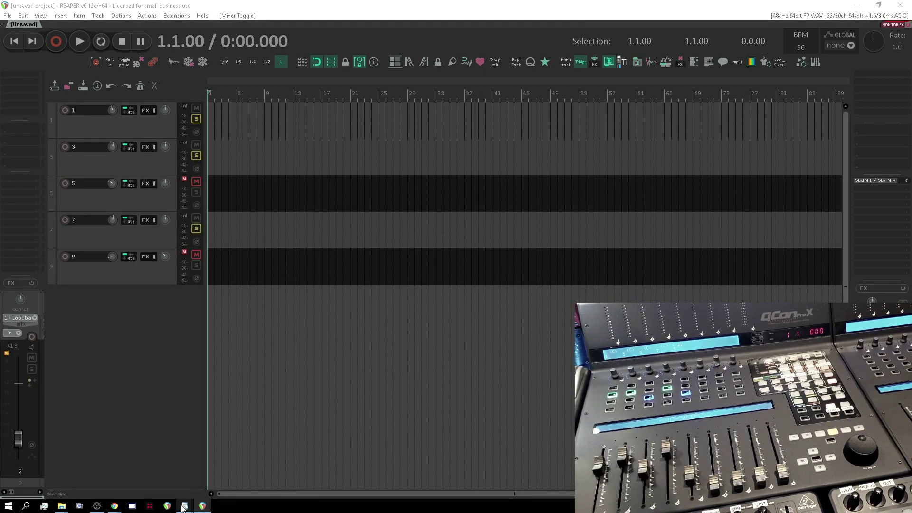
pyautogui.click(132, 319)
pyautogui.hotkey('ctrl', 'p')
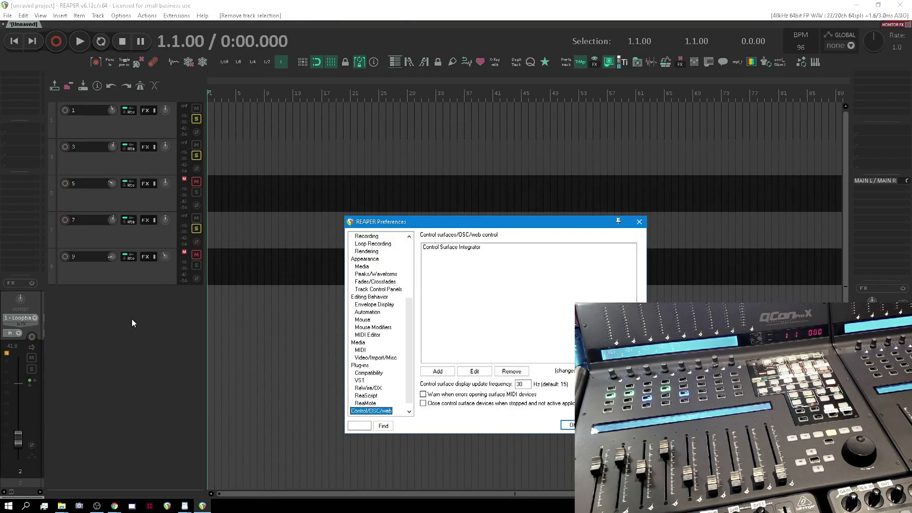
pyautogui.doubleClick(442, 247)
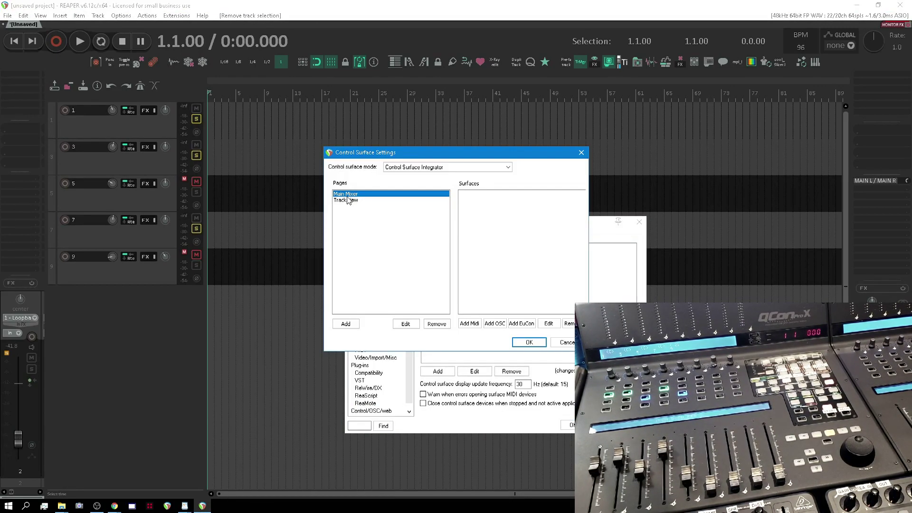
pyautogui.press('Return')
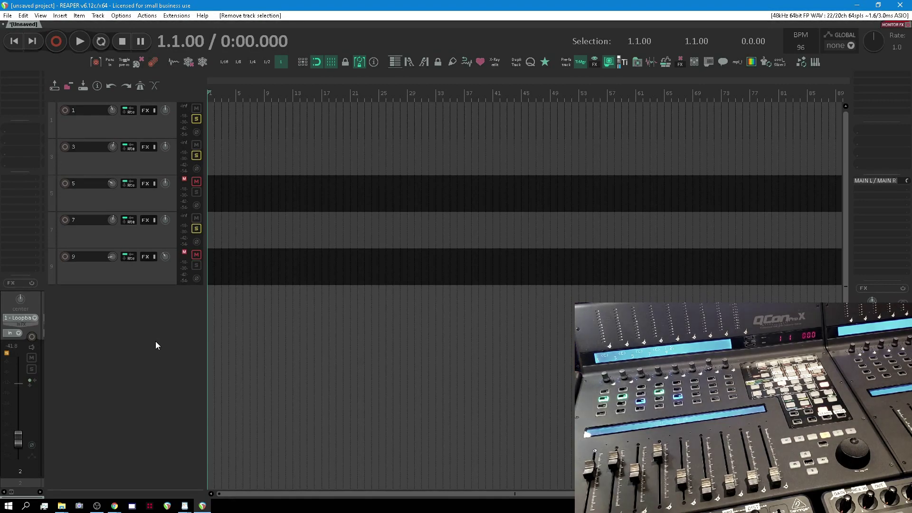
# - Show grid lines across the arrange area and trigger the mixer toggle to test the mapping
pyautogui.hotkey('alt', 'g')
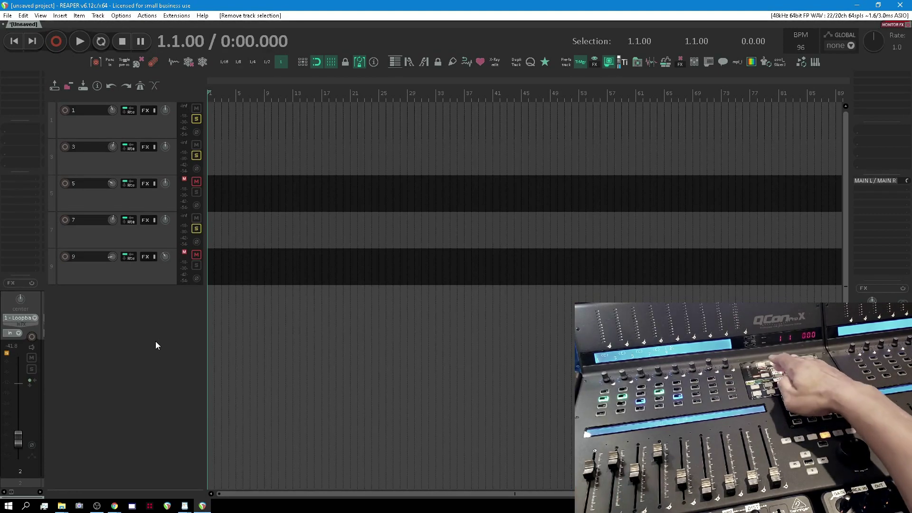
pyautogui.hotkey('ctrl', 'm')
pyautogui.hotkey('ctrl', 'm')
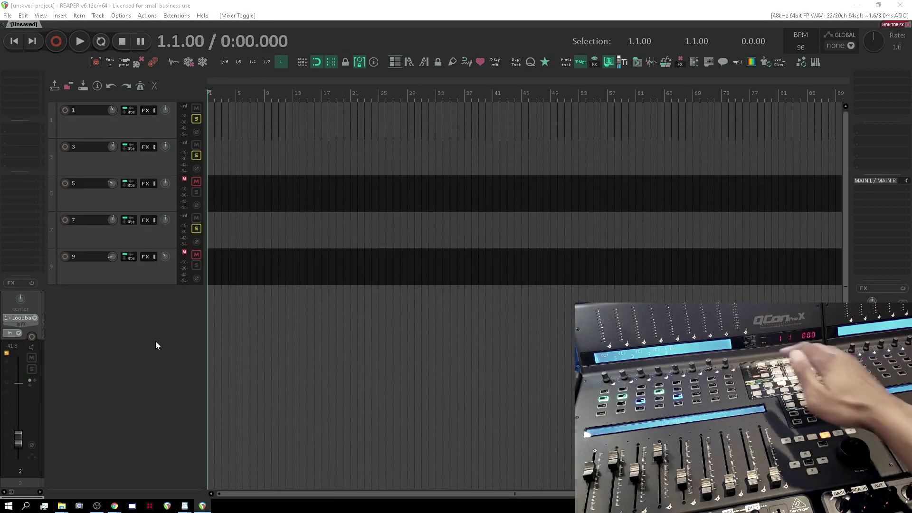